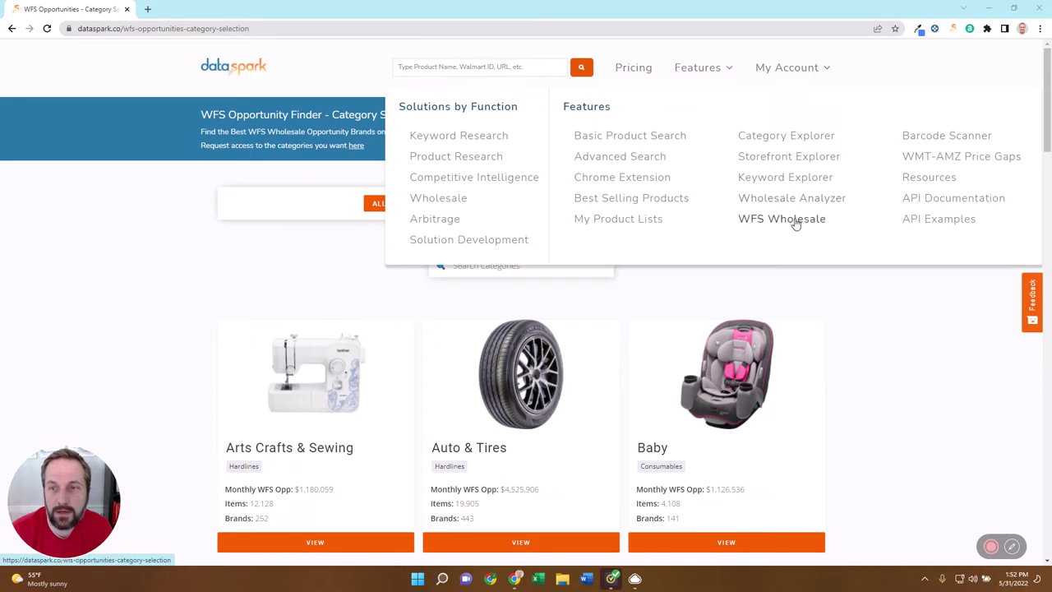
- Open the WFS Wholesale opportunity finder and scroll through the full category grid and back up
click(792, 222)
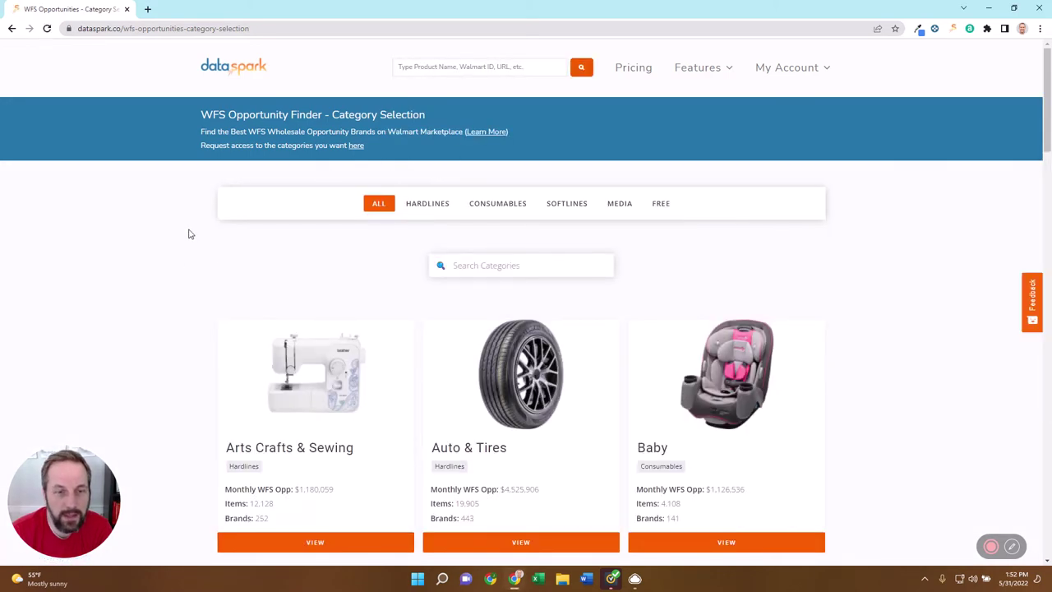
scroll(188, 234, down, 3)
scroll(188, 234, down, 2)
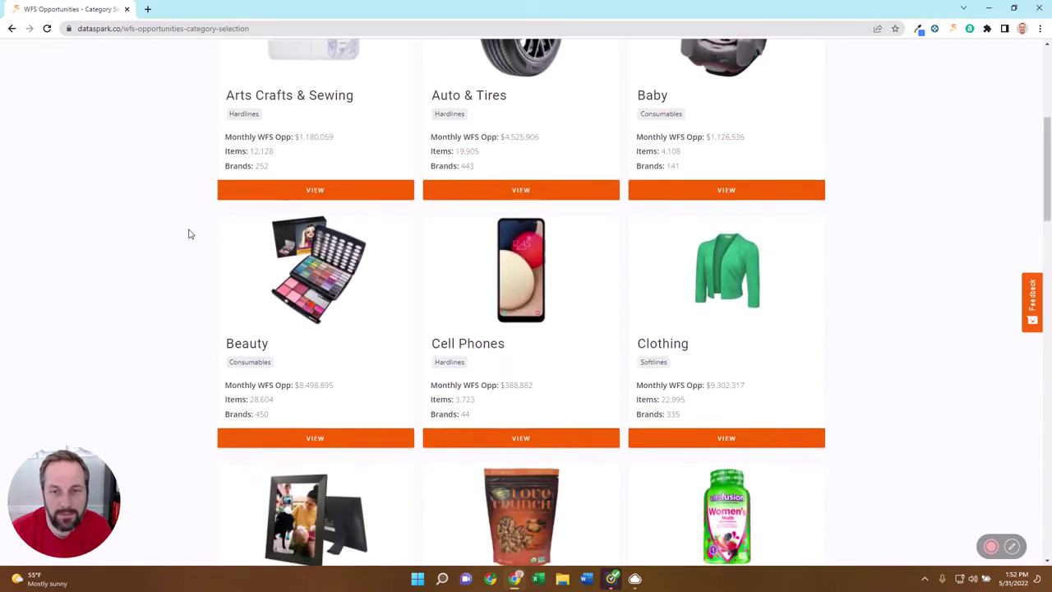
scroll(188, 234, down, 2)
scroll(188, 235, down, 2)
scroll(188, 234, down, 3)
scroll(189, 234, down, 3)
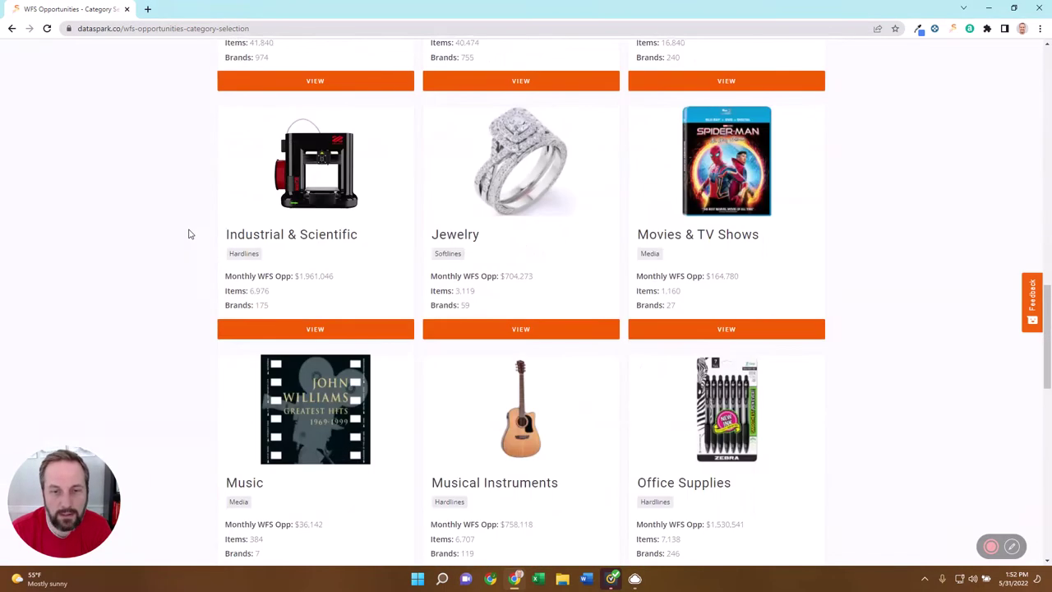
scroll(188, 234, down, 3)
scroll(188, 234, down, 2)
scroll(188, 234, down, 1)
scroll(188, 235, down, 3)
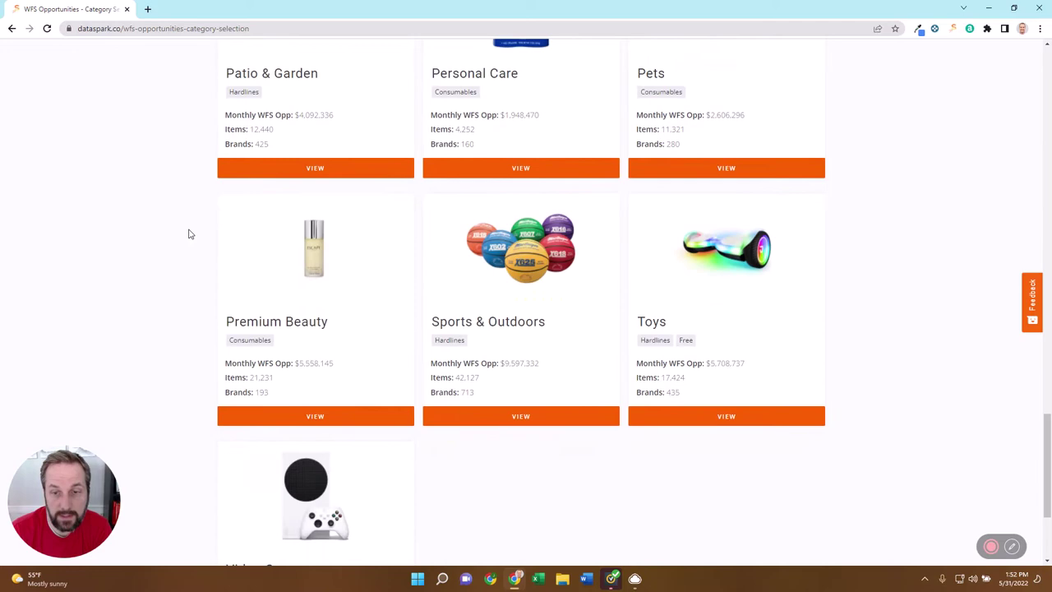
scroll(188, 234, down, 2)
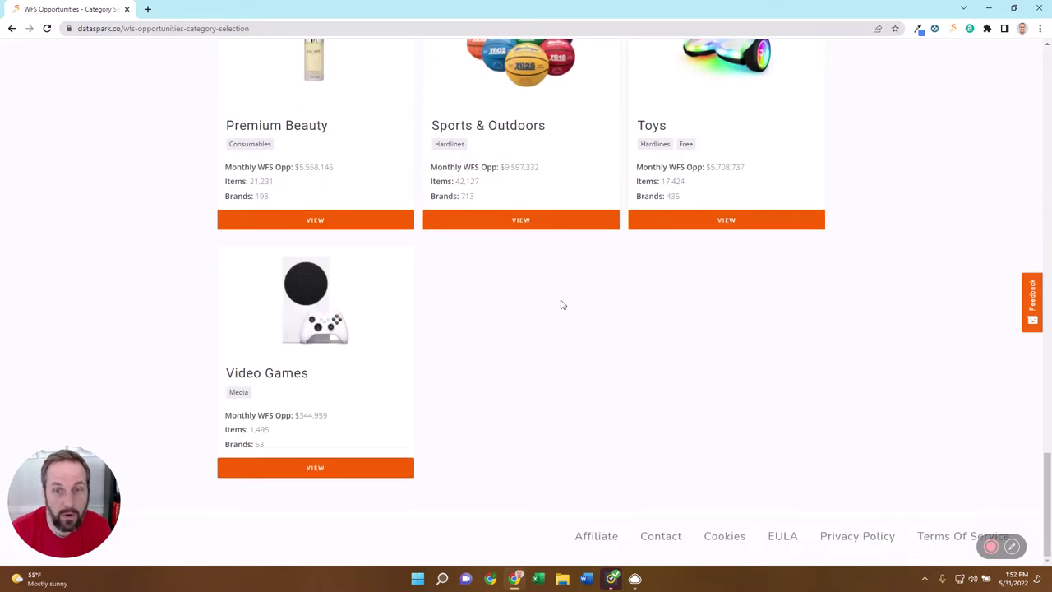
scroll(575, 296, up, 5)
scroll(576, 298, up, 4)
scroll(576, 297, up, 8)
scroll(576, 298, up, 5)
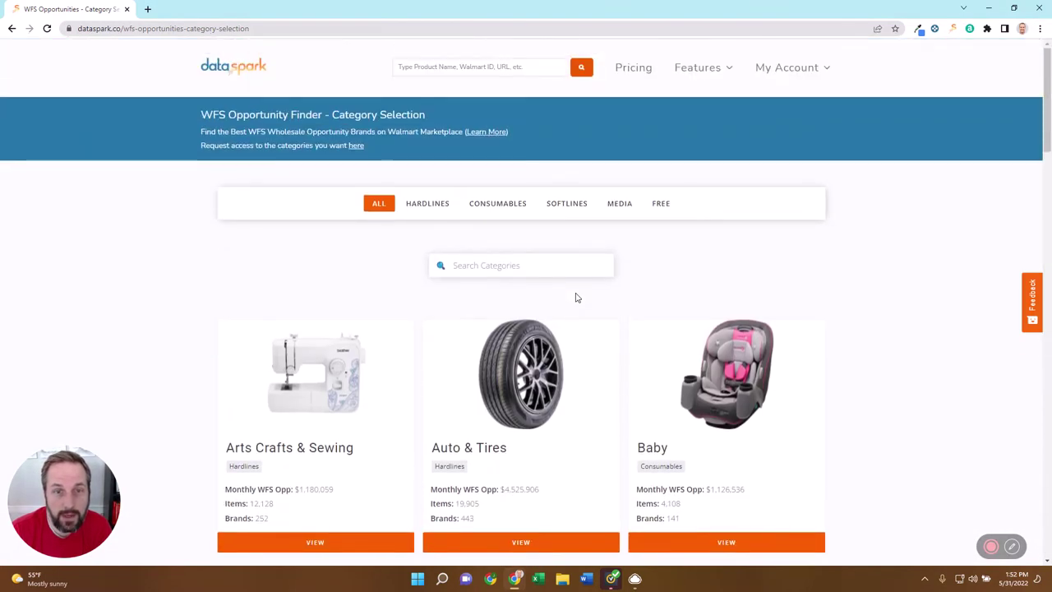
- Filter the categories to Hardlines, then to Consumables, reviewing each list
click(426, 209)
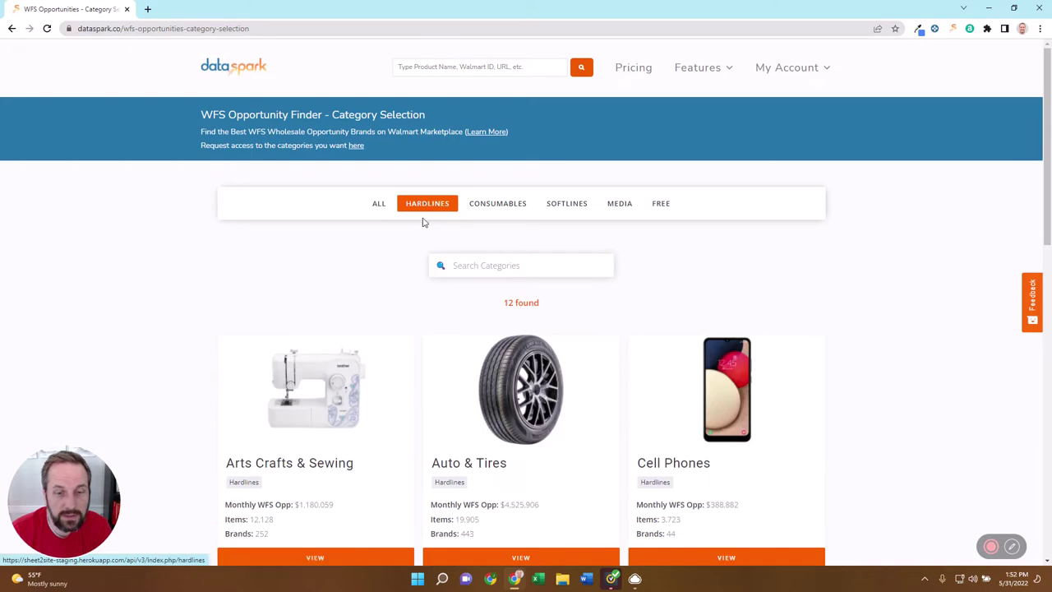
scroll(369, 263, down, 2)
scroll(370, 272, up, 2)
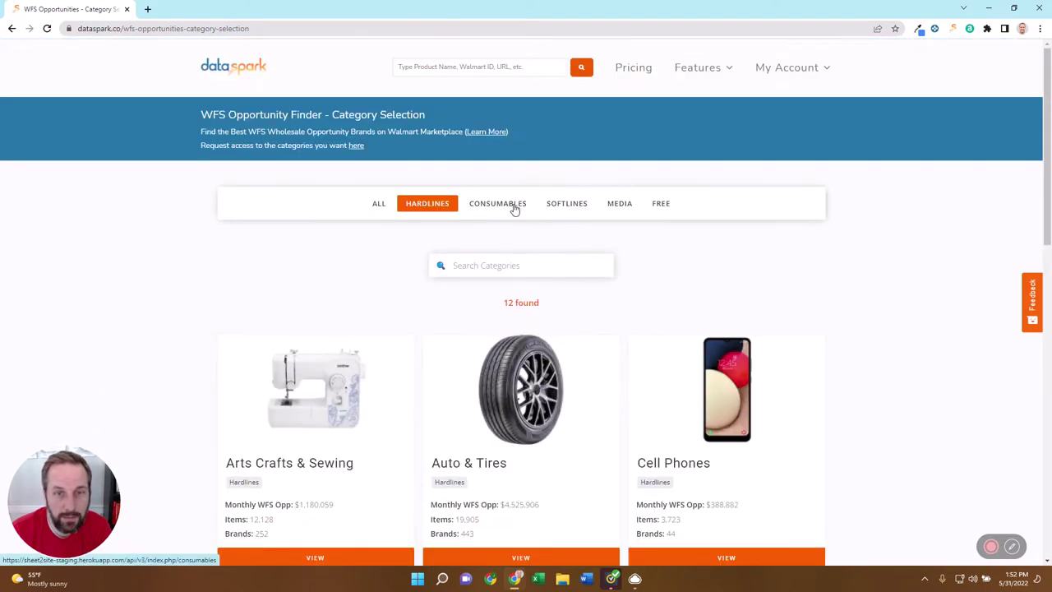
click(514, 206)
scroll(244, 287, down, 3)
scroll(460, 328, up, 3)
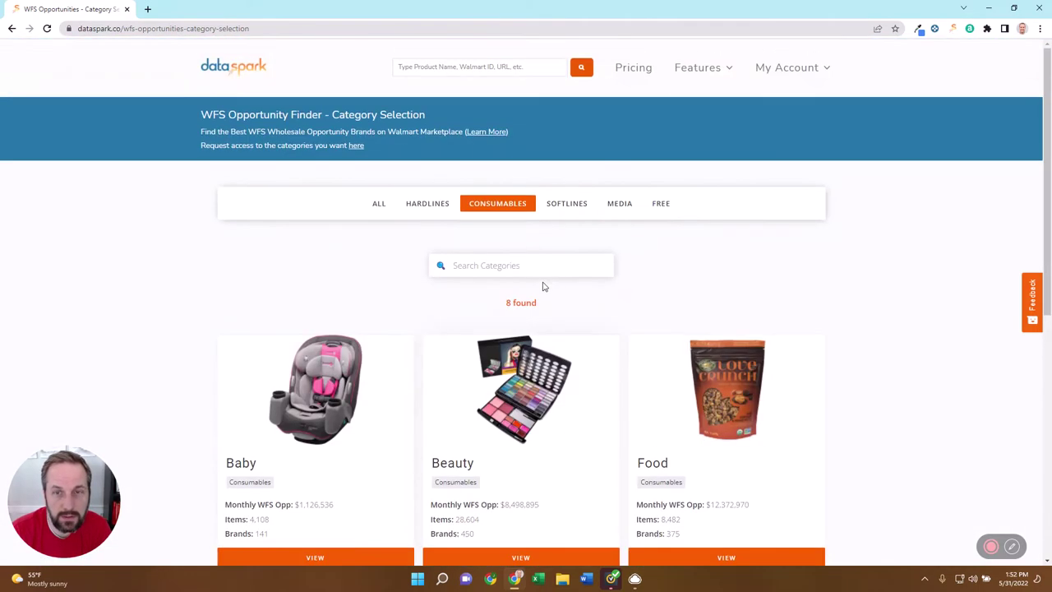
- Switch through the Softlines and Media filters, ending on Free, which shows only Toys
click(575, 203)
click(624, 204)
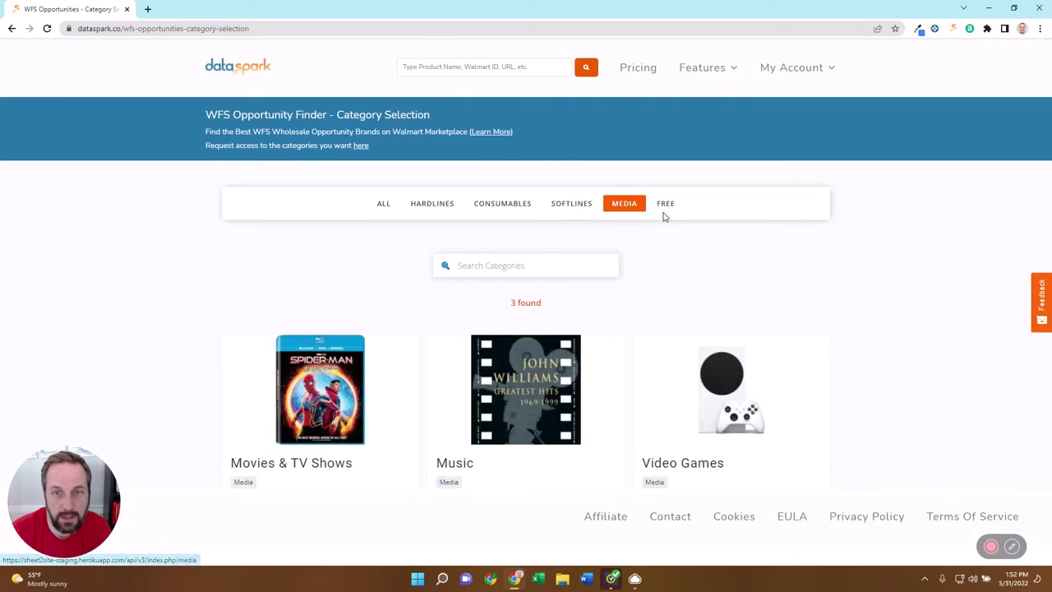
click(666, 205)
mouse_move(315, 402)
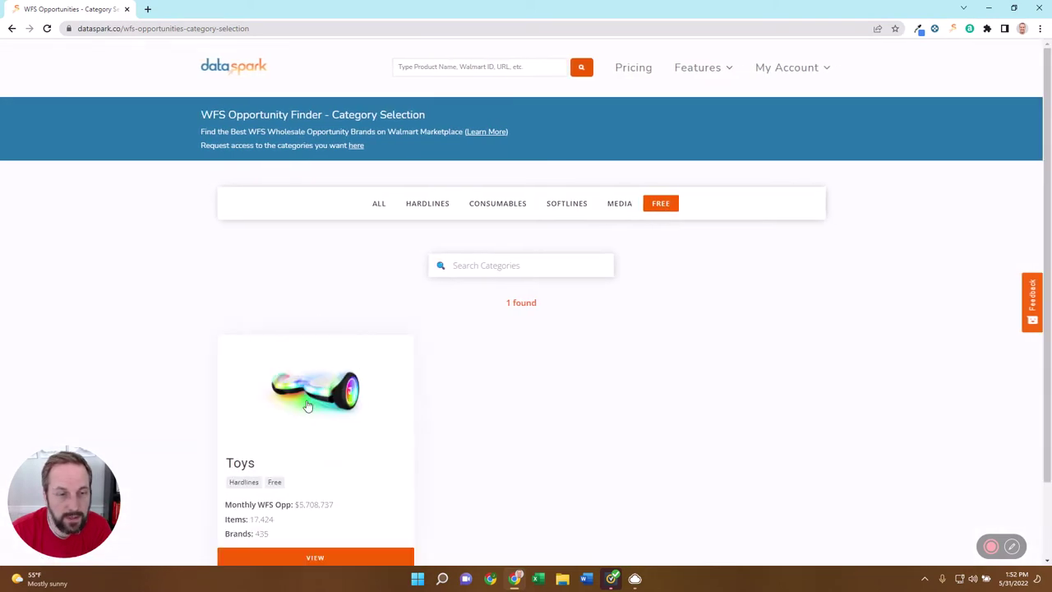
scroll(337, 411, down, 1)
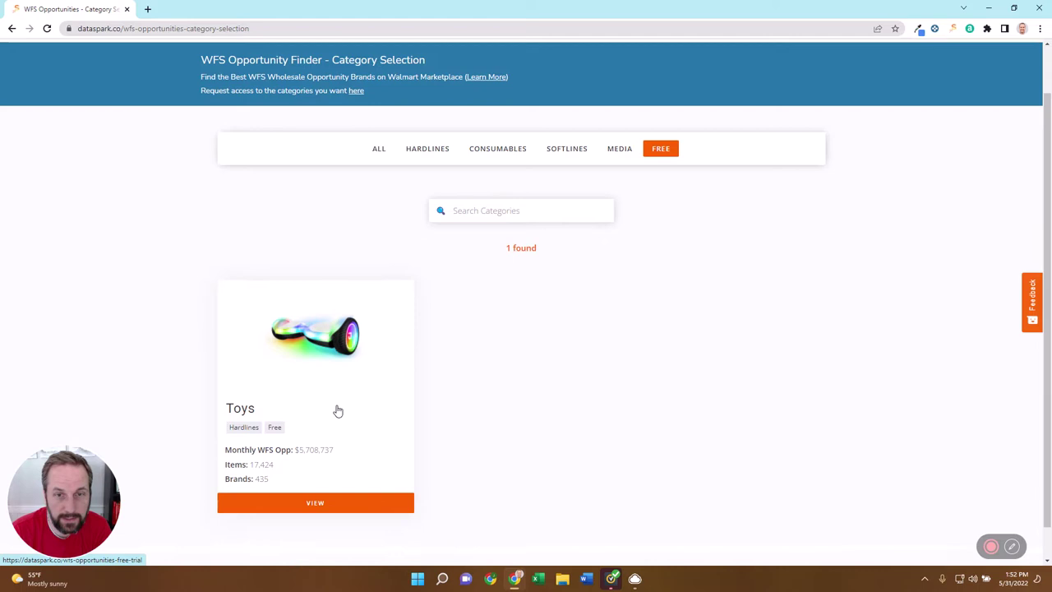
scroll(462, 378, up, 1)
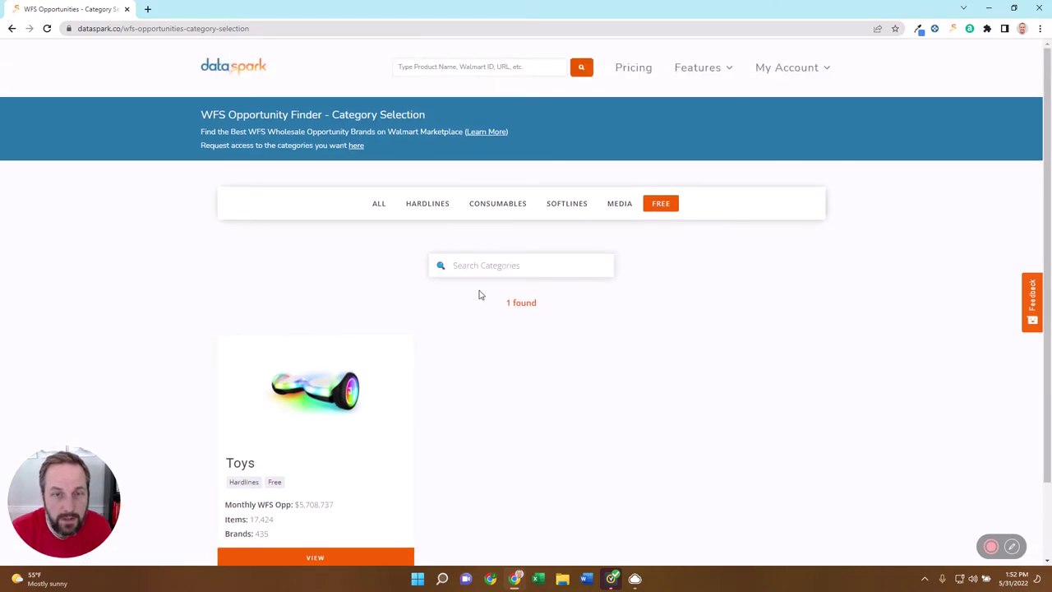
- Back on Softlines, highlight Clothing's monthly WFS opportunity, 22,995 items and 335 brands
click(575, 205)
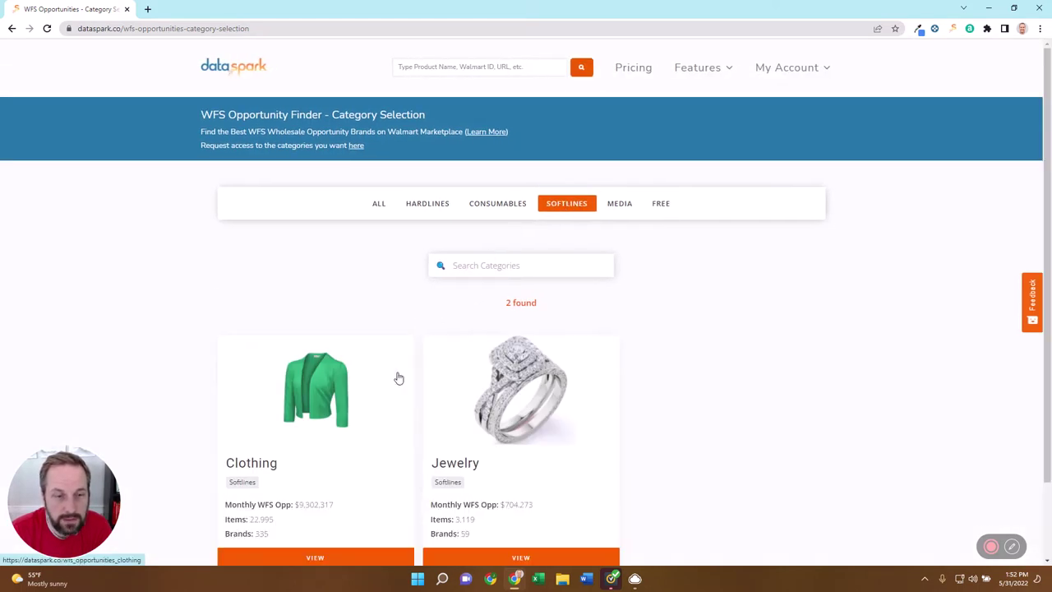
scroll(367, 380, down, 1)
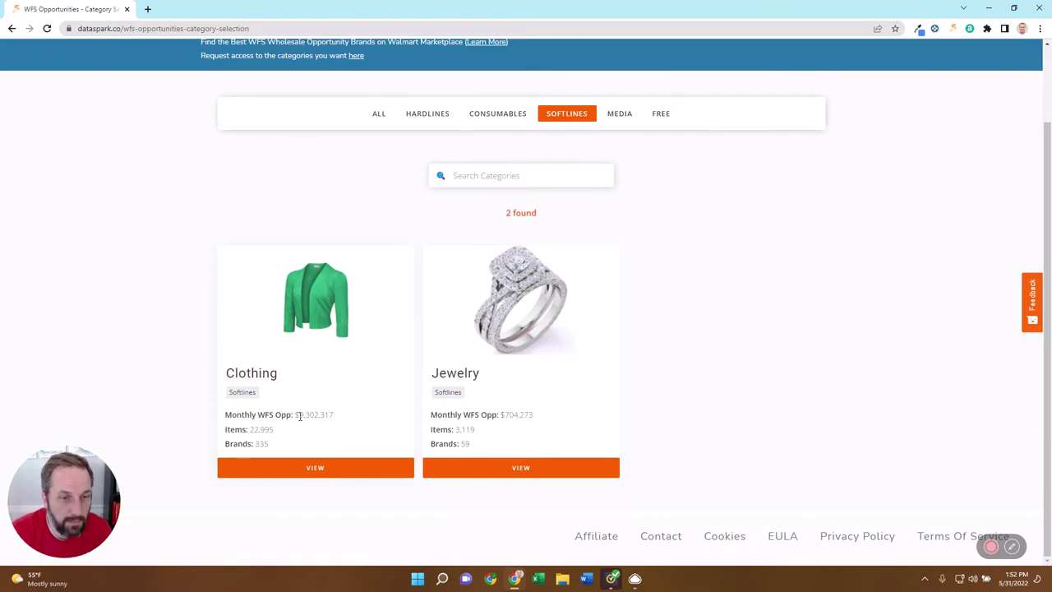
drag(298, 415, 333, 417)
drag(250, 429, 275, 436)
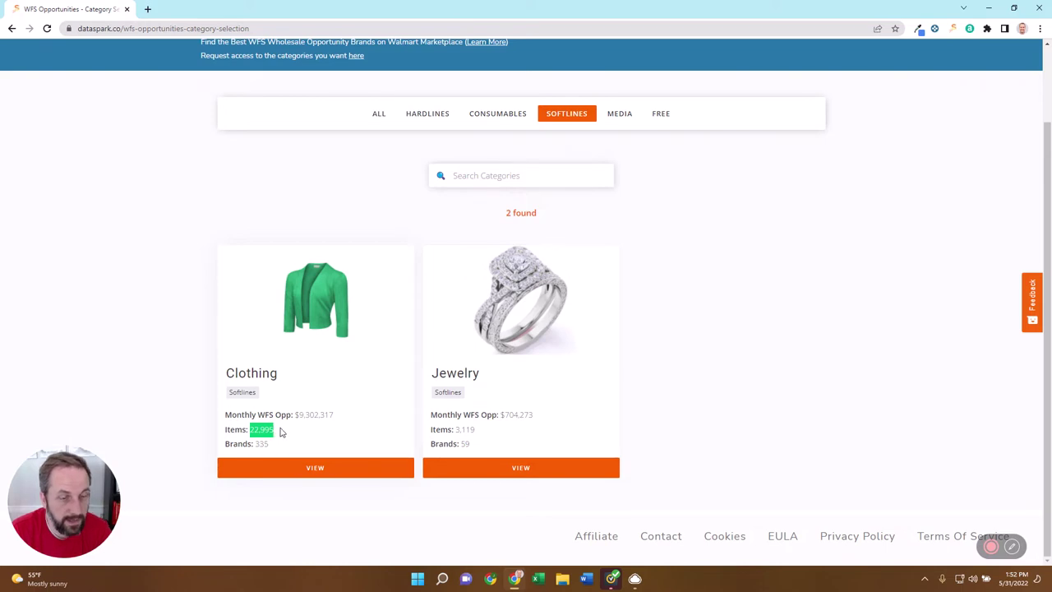
drag(256, 443, 269, 444)
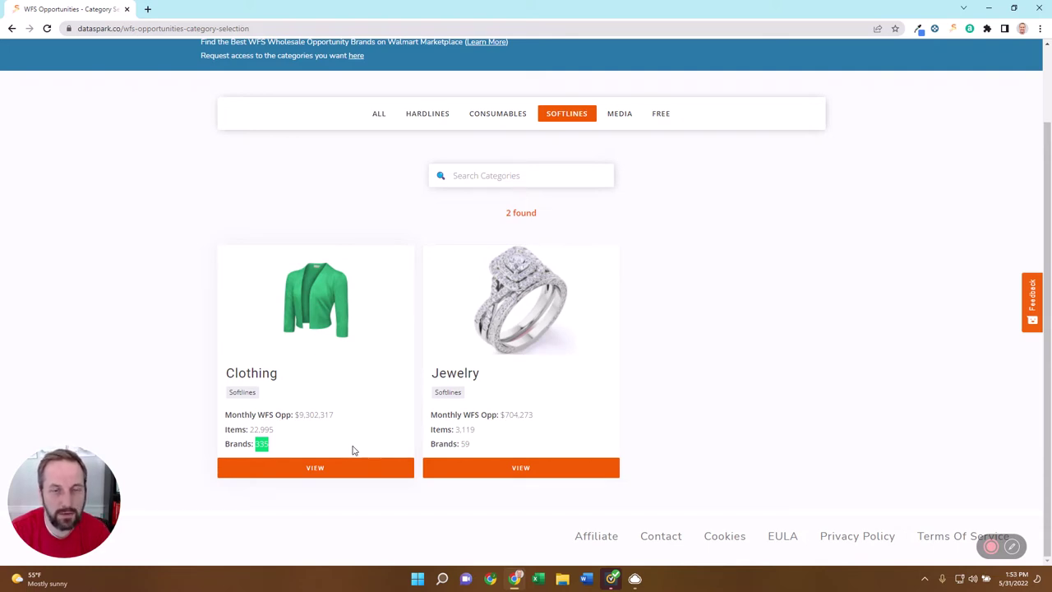
scroll(523, 267, up, 2)
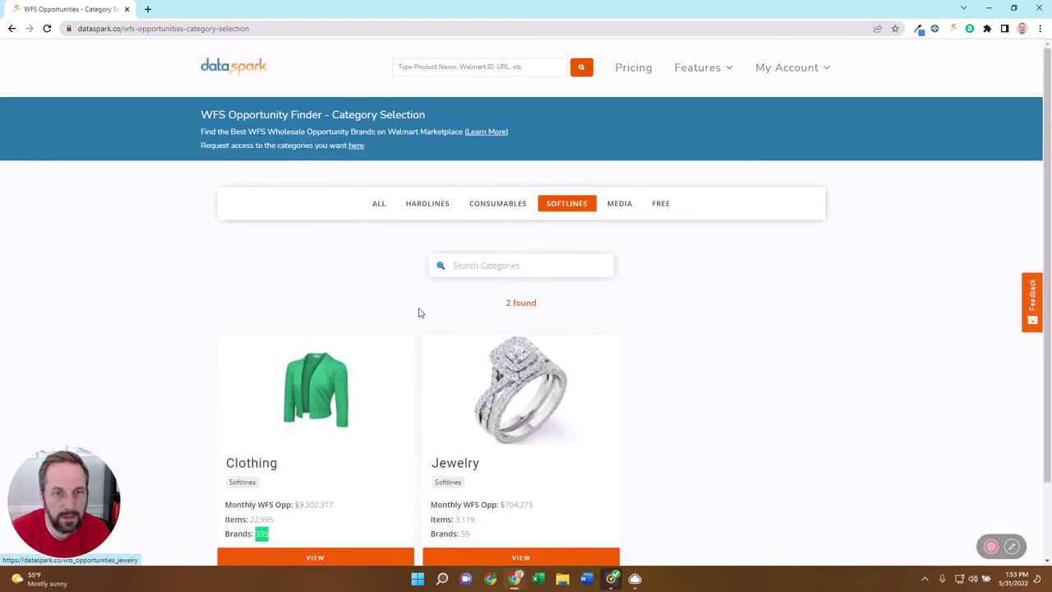
- Review the category access request form, then close it to return to the categories
click(355, 146)
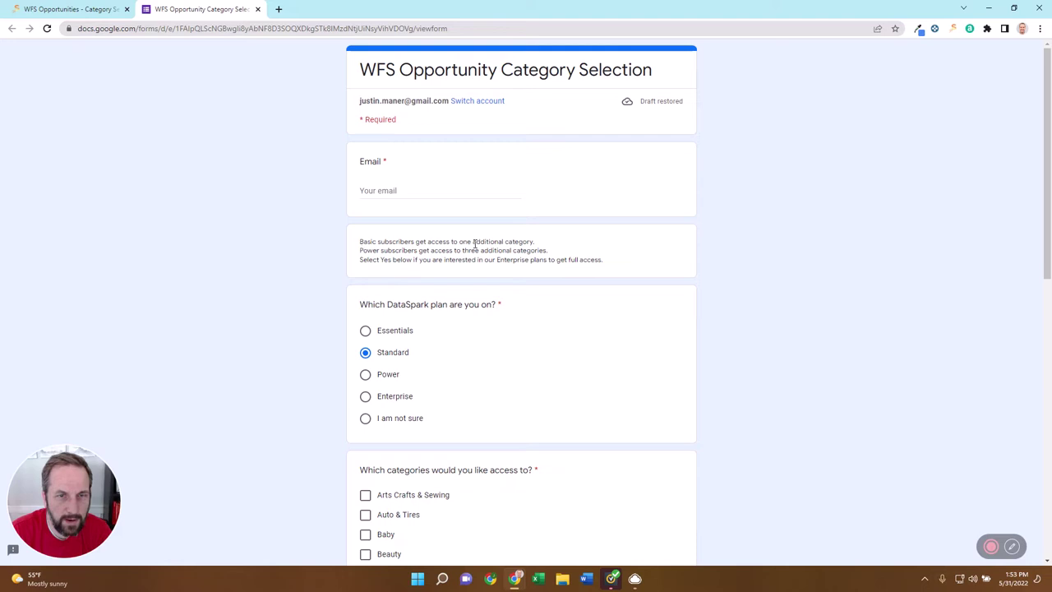
scroll(428, 394, down, 3)
scroll(448, 378, up, 3)
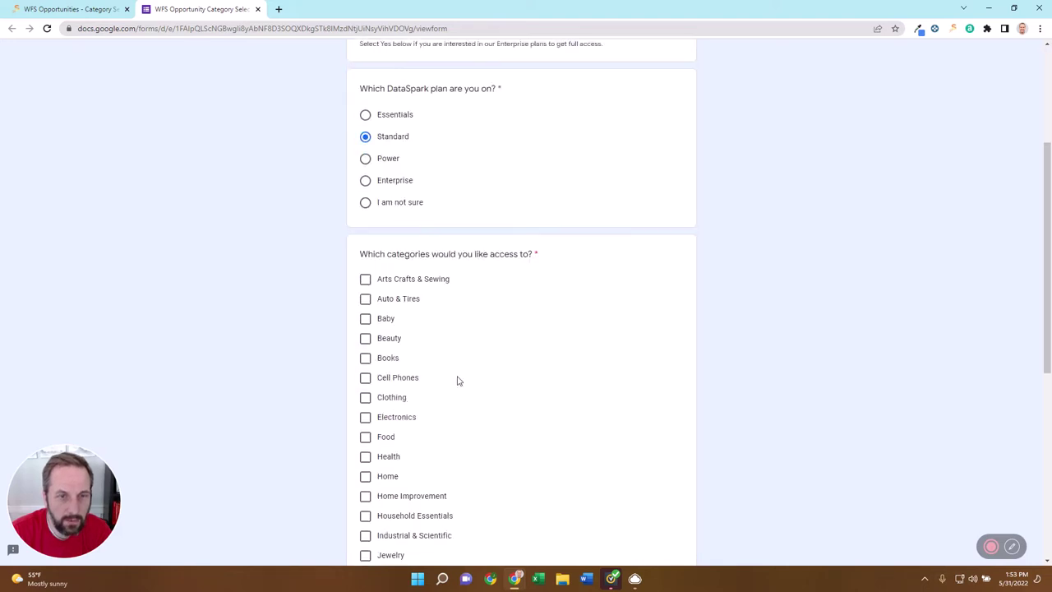
scroll(434, 266, down, 3)
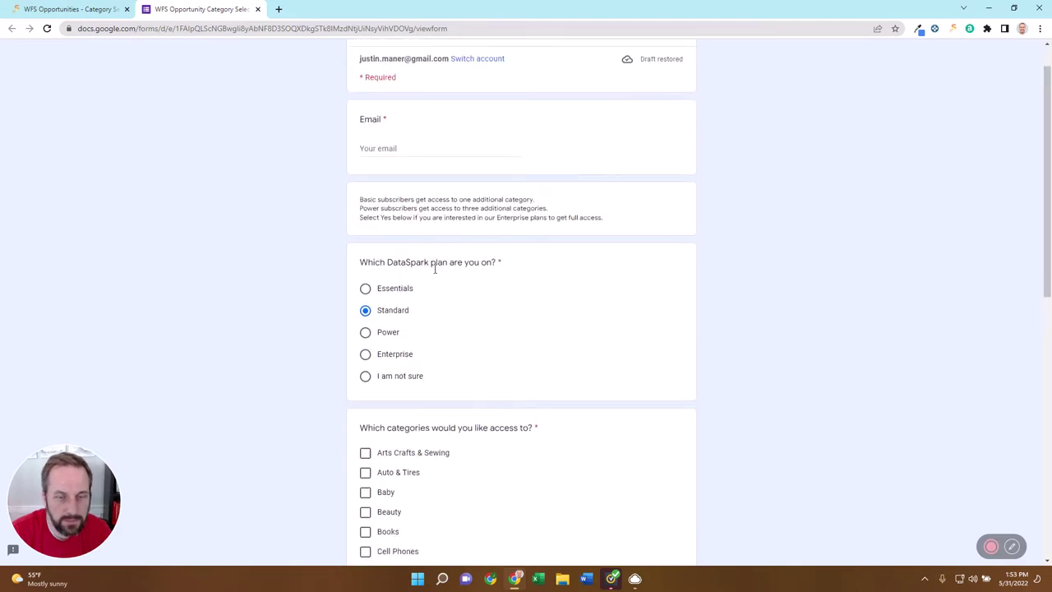
scroll(419, 300, down, 1)
scroll(418, 309, up, 3)
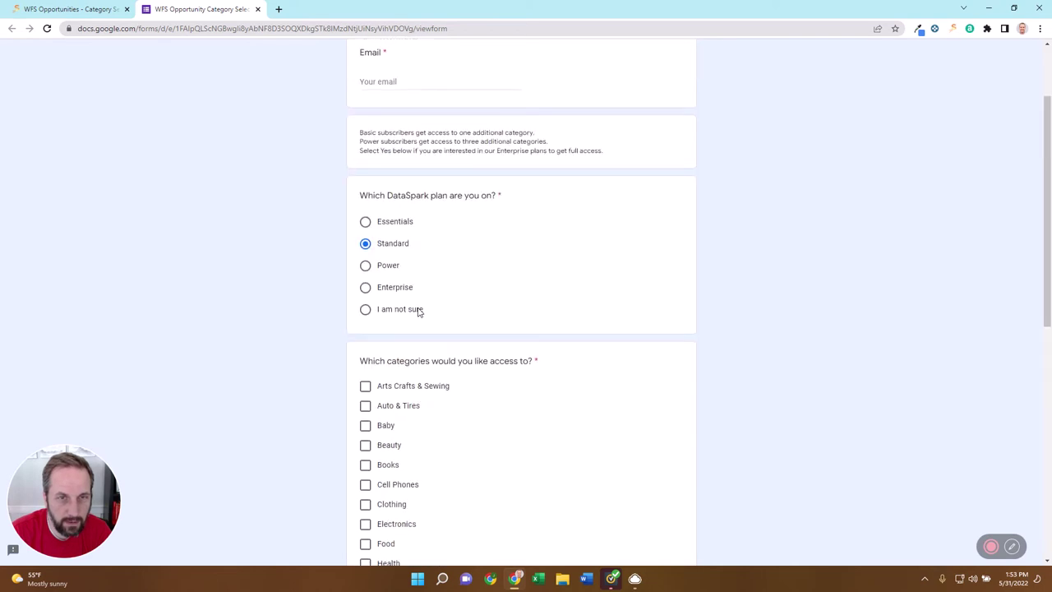
scroll(425, 300, up, 2)
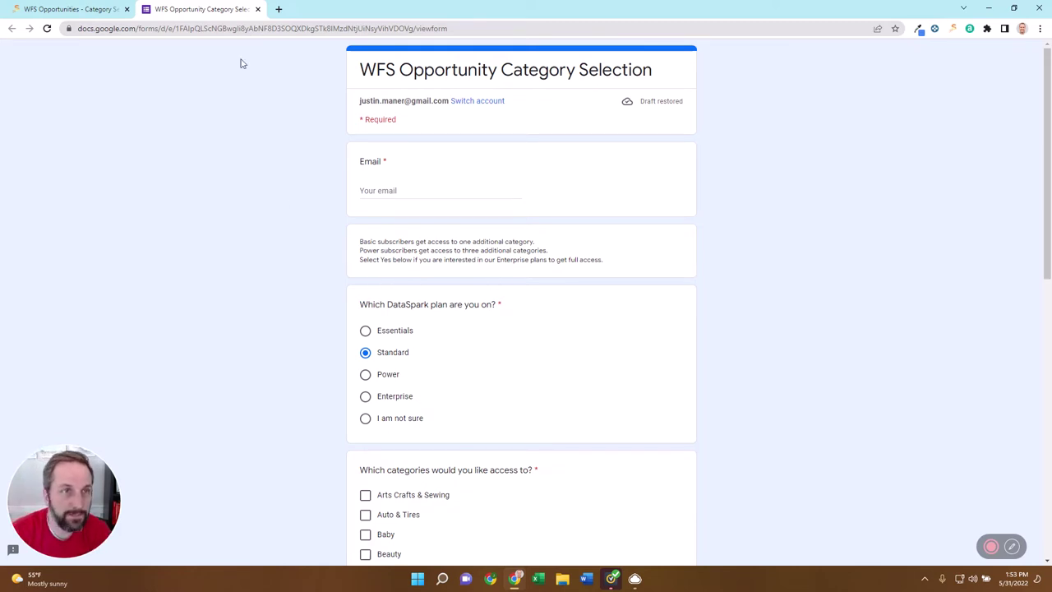
scroll(510, 361, down, 4)
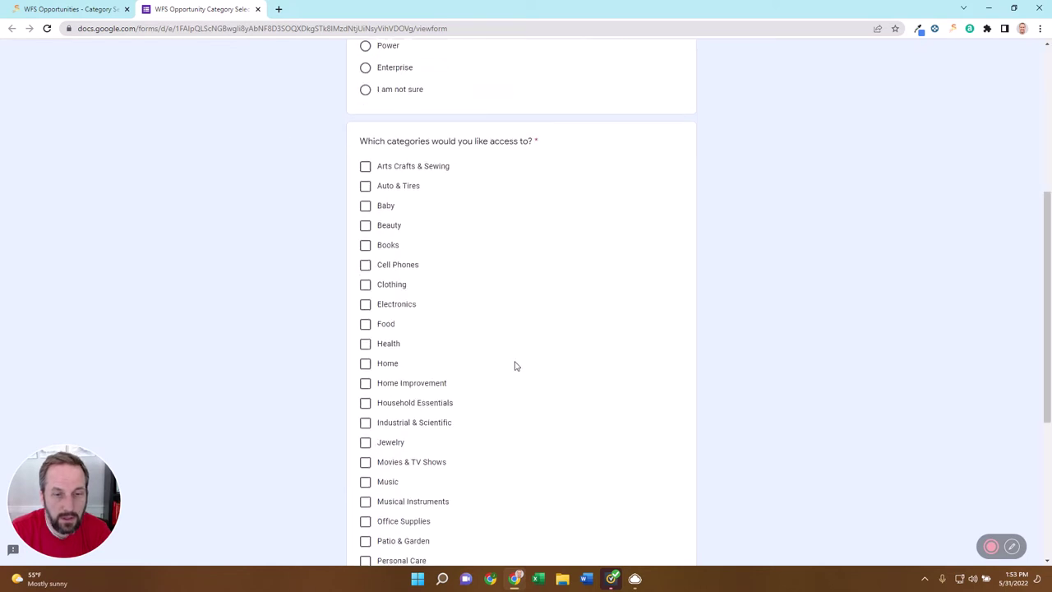
click(258, 9)
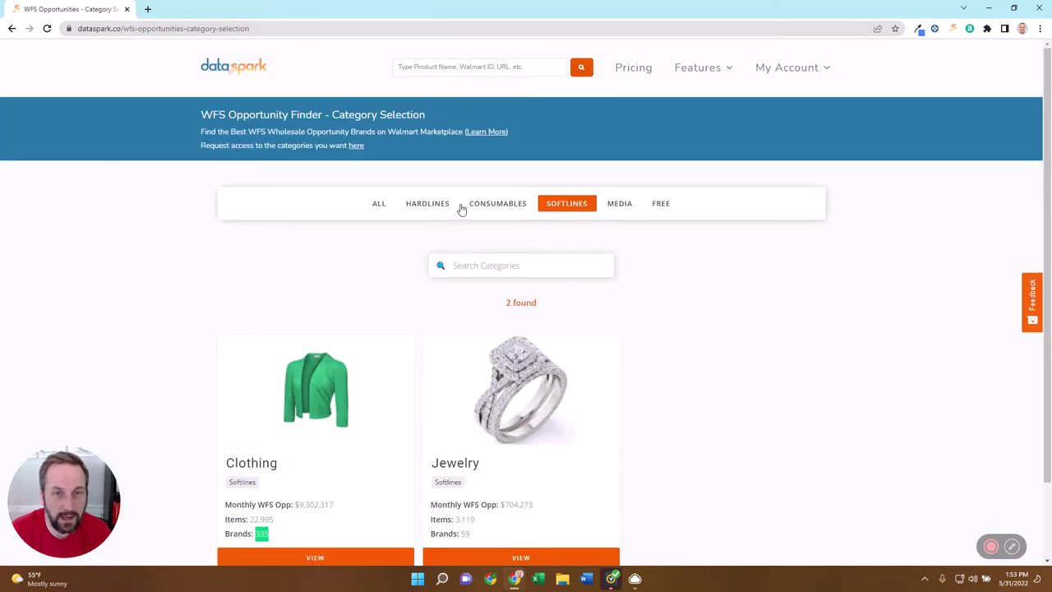
- Filter to Consumables and open the Health category's brand opportunities
click(497, 204)
scroll(160, 247, down, 2)
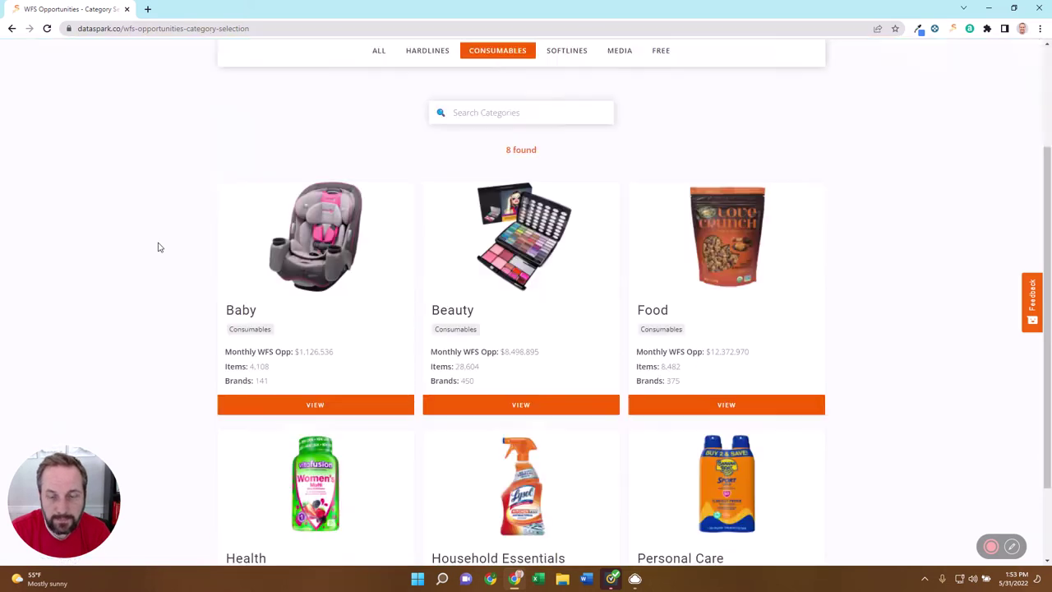
scroll(159, 248, down, 2)
scroll(218, 319, down, 1)
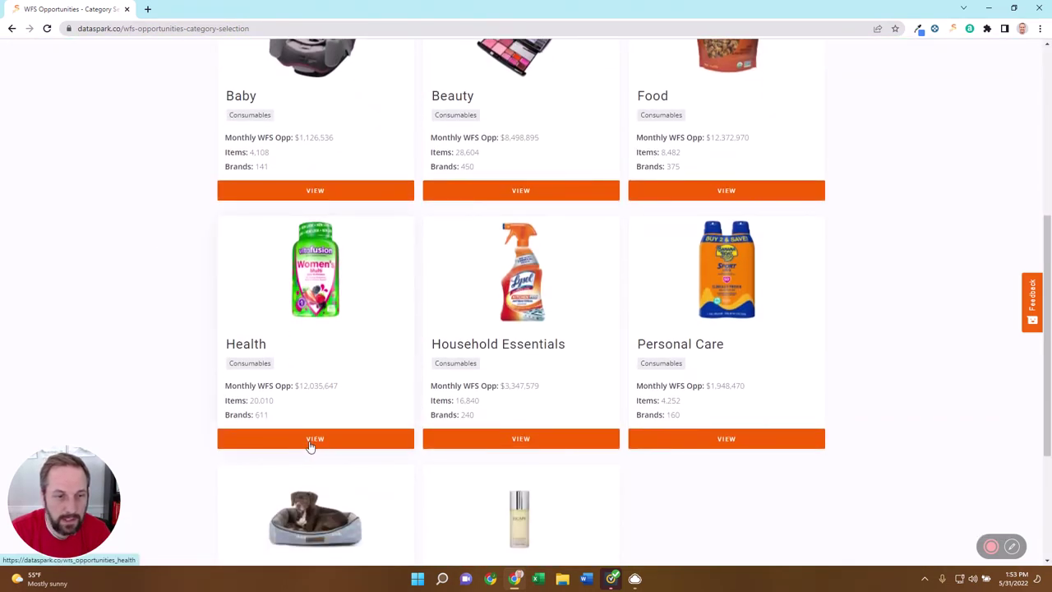
click(311, 442)
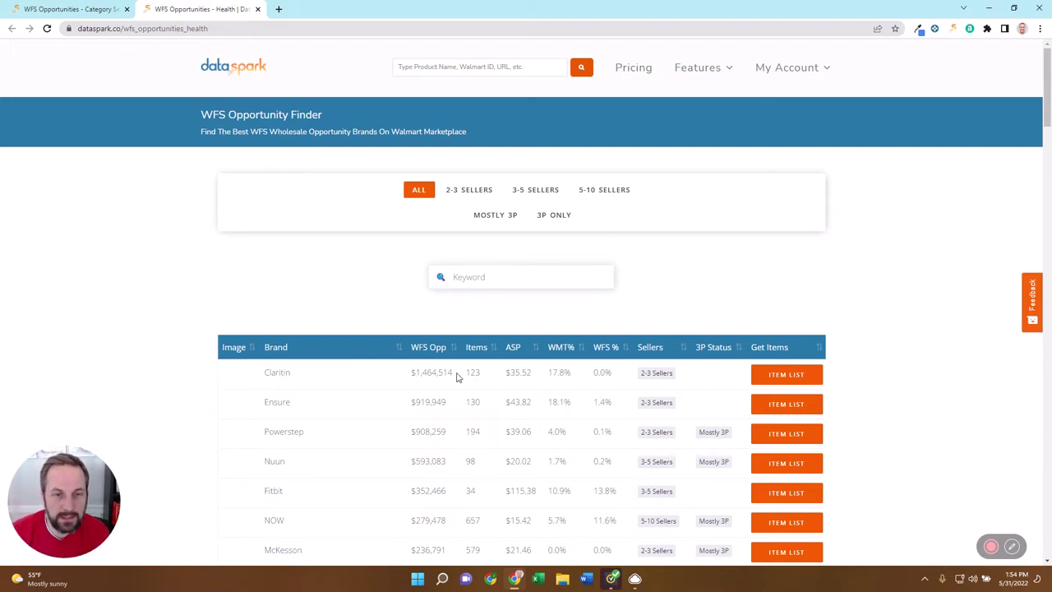
- Highlight Claritin's $1,464,514 opportunity, 123 items, $35.52 ASP, 17.8% WMT and 0.0% WFS, then open its item list
drag(449, 373, 410, 382)
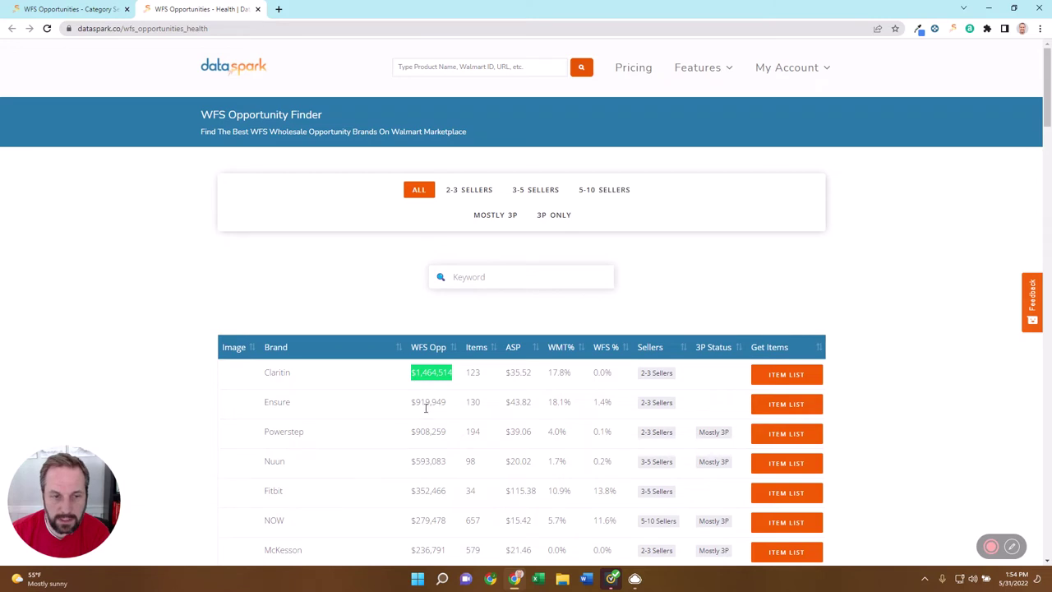
double_click(476, 374)
double_click(518, 372)
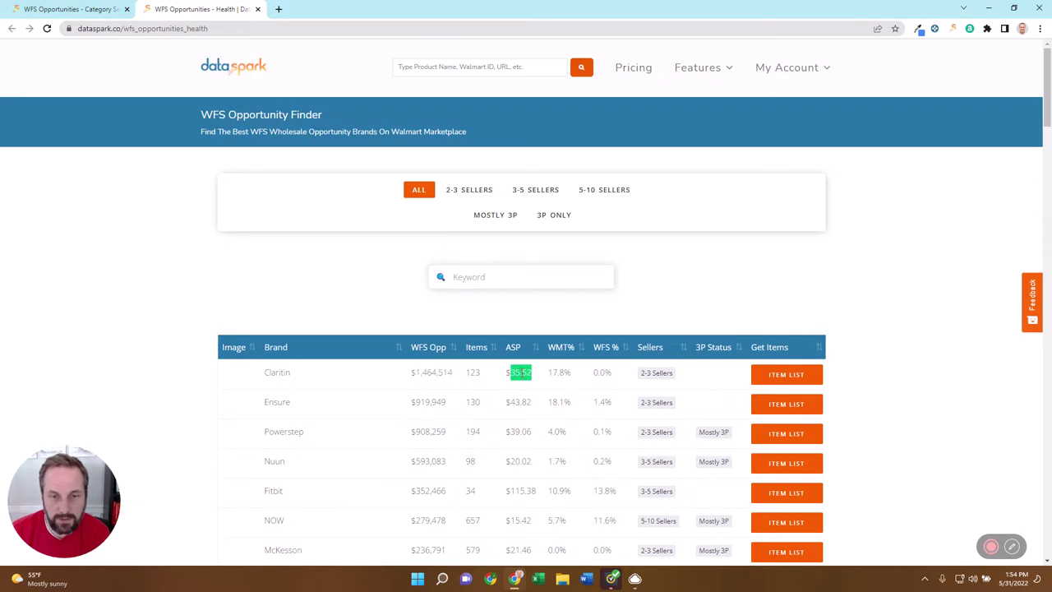
drag(578, 375, 548, 373)
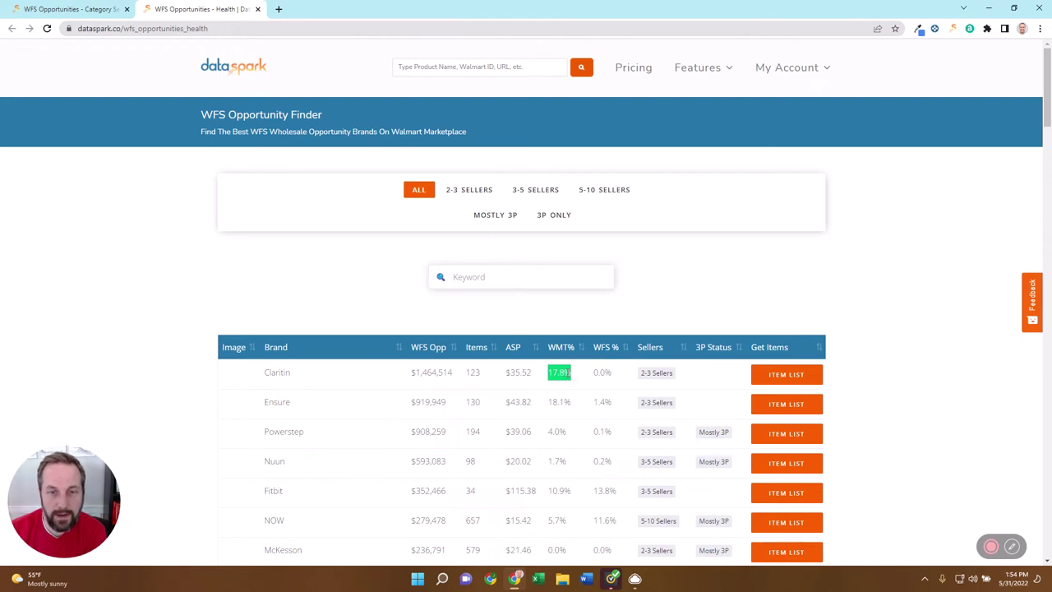
drag(570, 376, 549, 376)
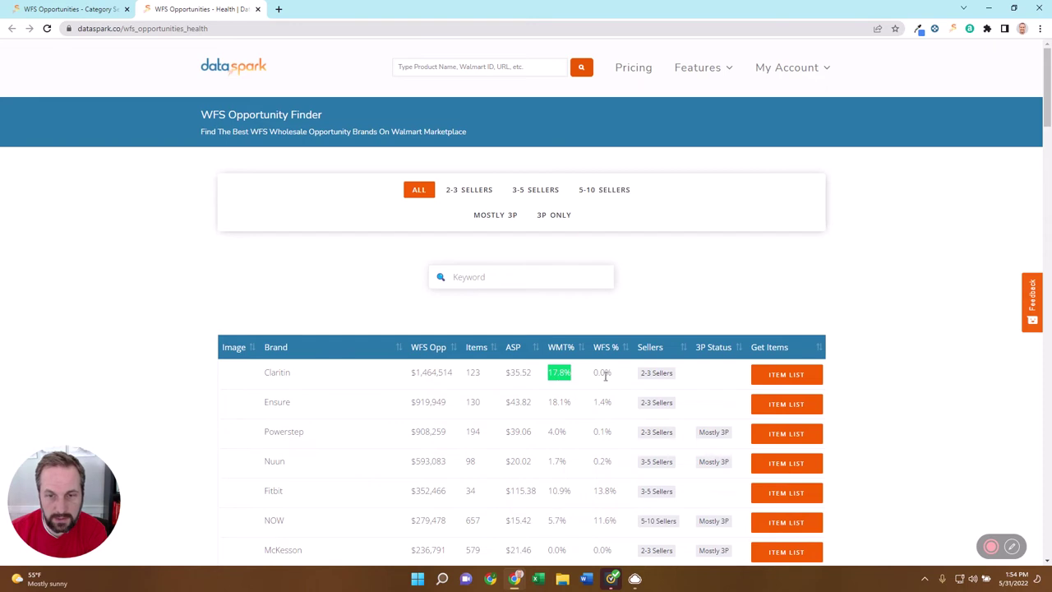
drag(614, 375, 593, 375)
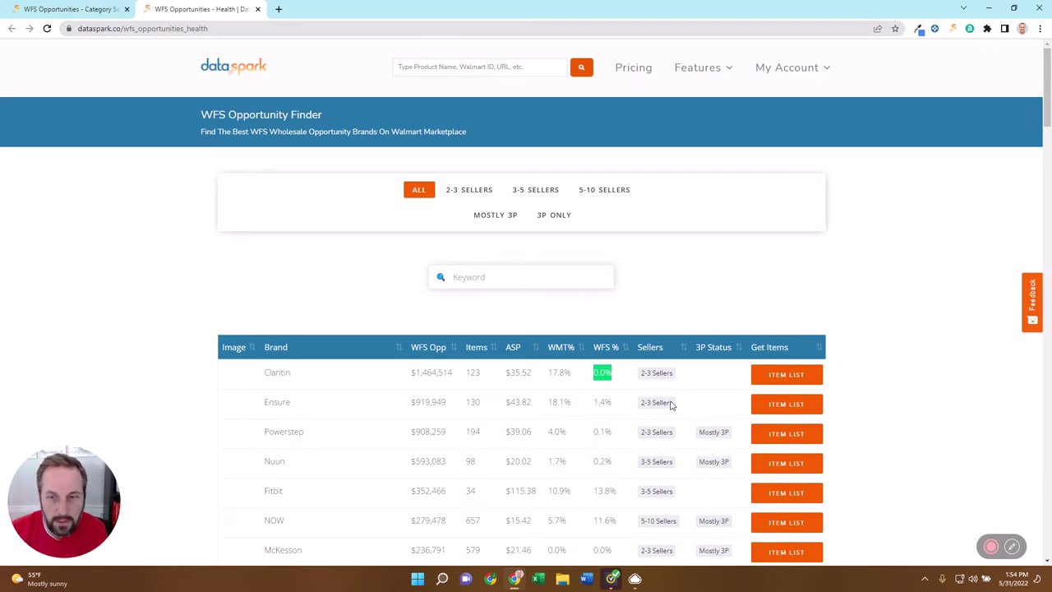
click(787, 375)
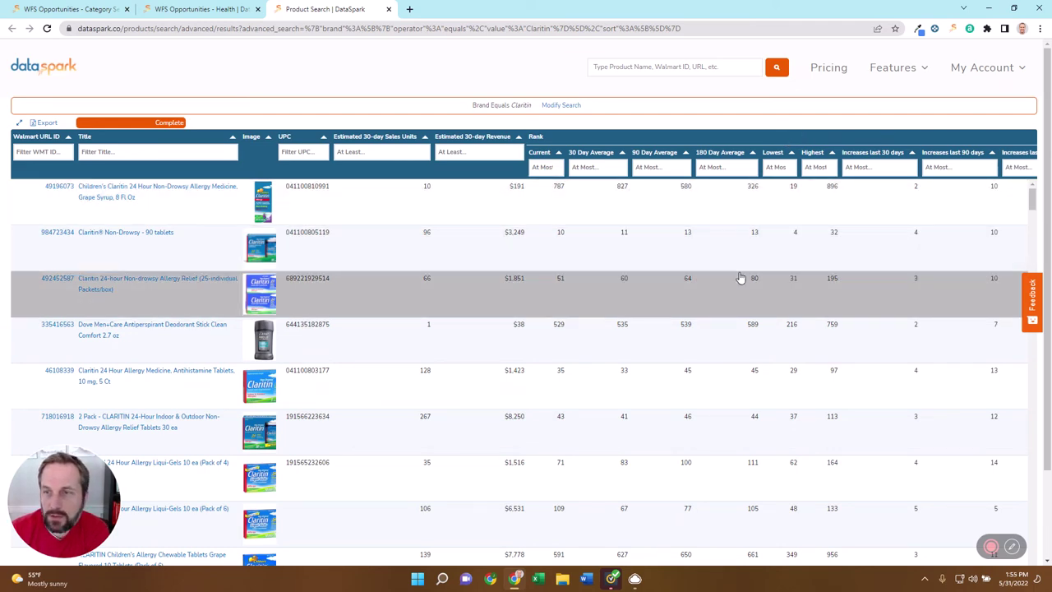
scroll(741, 278, right, 5)
scroll(740, 277, right, 3)
scroll(740, 277, right, 3)
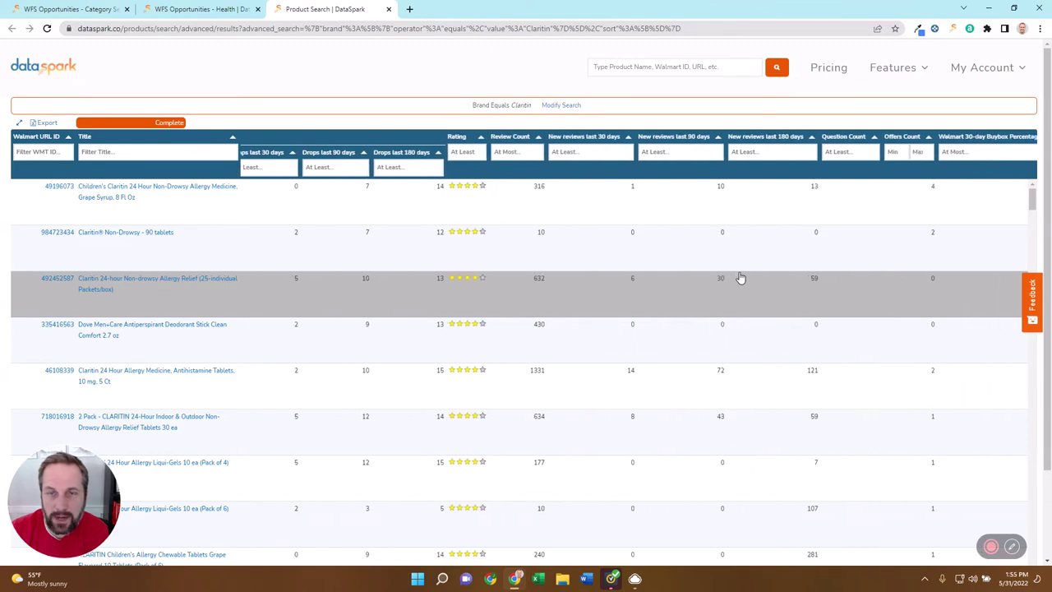
scroll(741, 277, right, 3)
scroll(740, 278, right, 3)
scroll(740, 278, right, 2)
scroll(741, 278, right, 2)
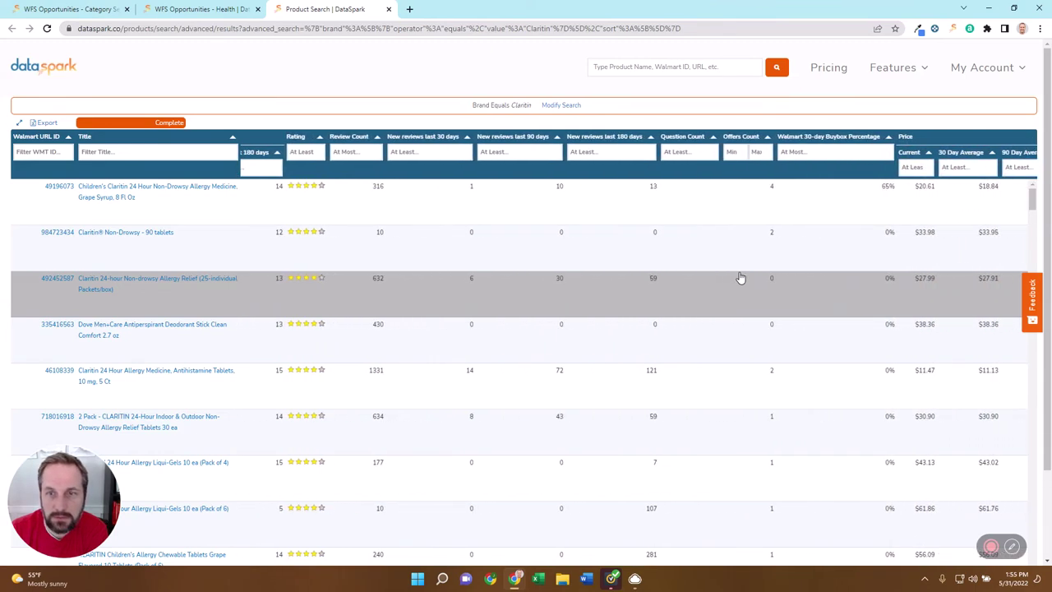
scroll(740, 278, right, 1)
scroll(740, 278, right, 1)
scroll(740, 277, right, 3)
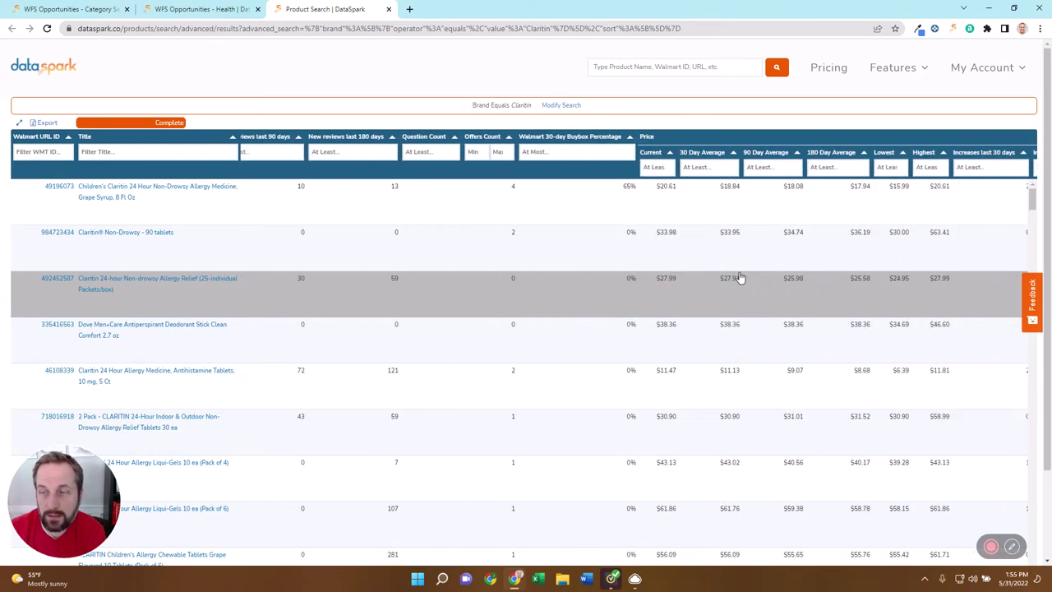
scroll(740, 277, right, 3)
scroll(741, 278, right, 1)
scroll(741, 278, right, 3)
scroll(741, 278, right, 3)
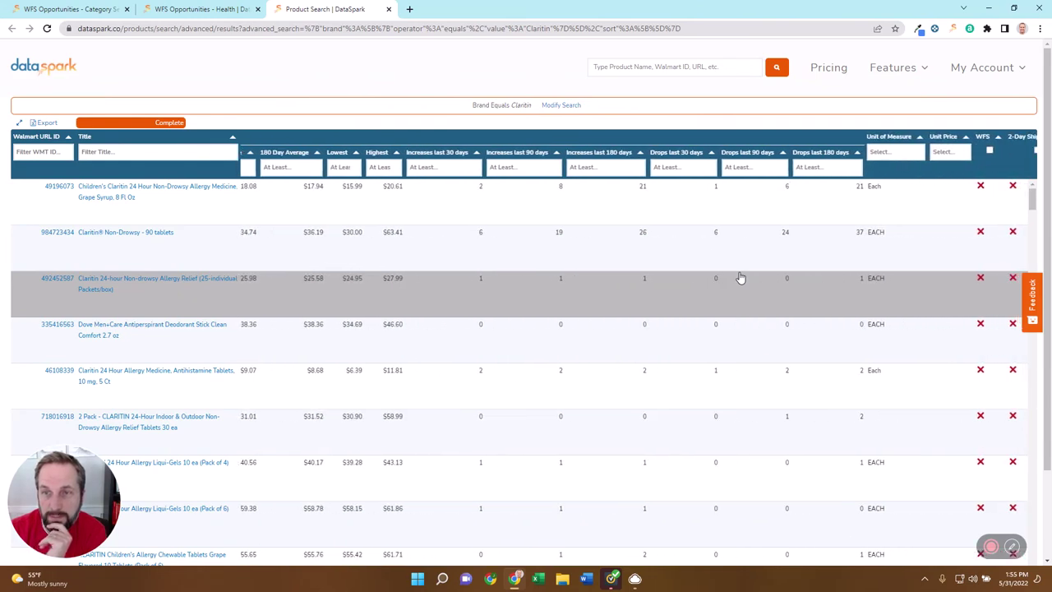
scroll(740, 278, right, 2)
scroll(741, 278, right, 2)
scroll(740, 278, right, 2)
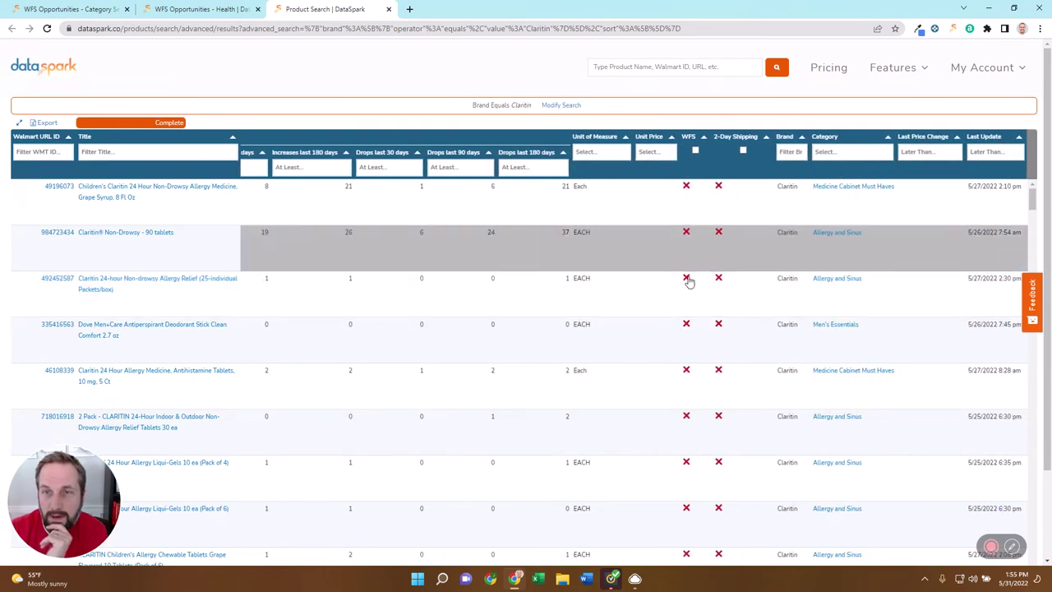
scroll(694, 222, down, 2)
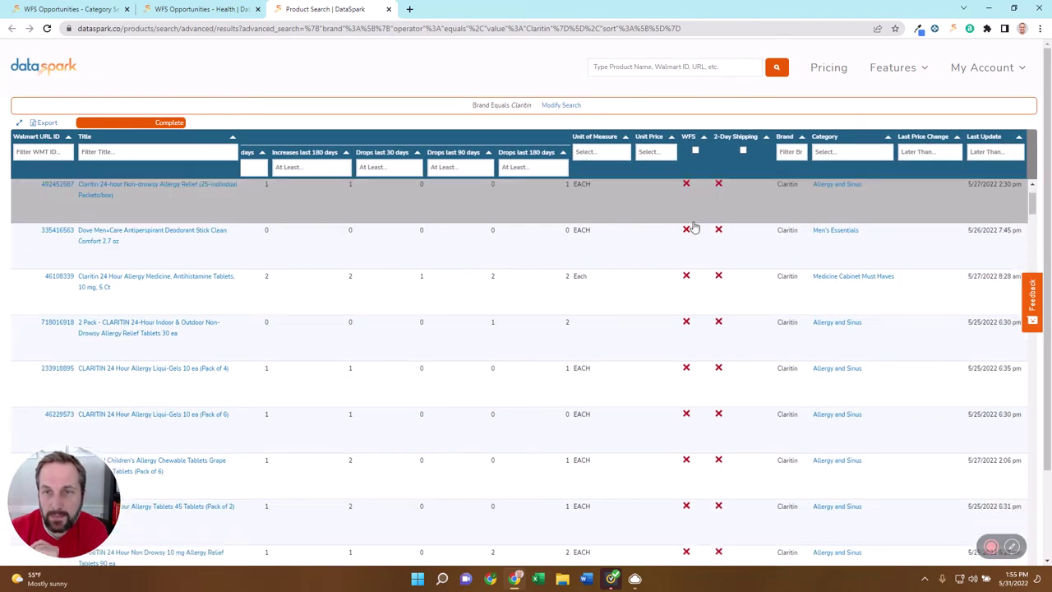
scroll(694, 224, down, 1)
scroll(693, 228, down, 1)
scroll(693, 227, down, 1)
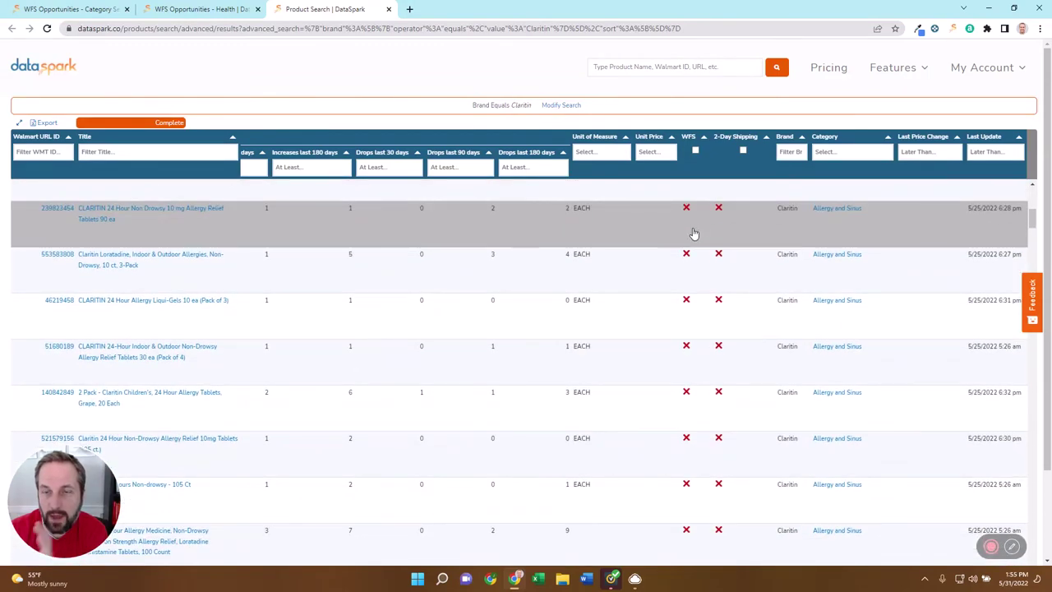
scroll(693, 235, down, 2)
scroll(692, 236, down, 1)
scroll(692, 237, down, 1)
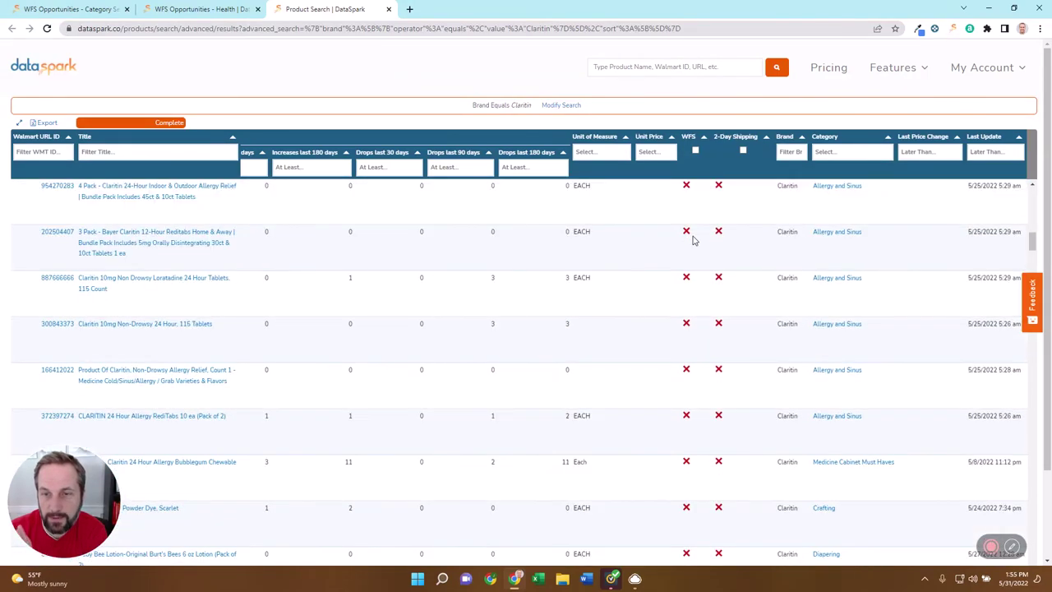
scroll(692, 238, down, 1)
scroll(693, 240, down, 1)
scroll(693, 240, down, 2)
scroll(692, 240, down, 1)
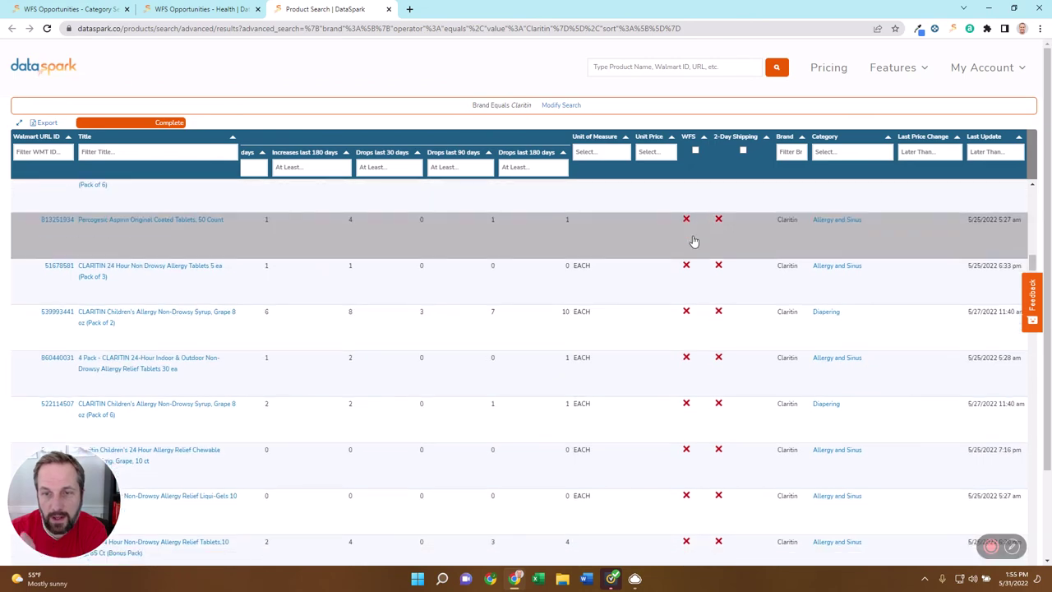
scroll(693, 240, down, 2)
scroll(693, 240, down, 1)
scroll(693, 240, down, 2)
scroll(693, 240, down, 2)
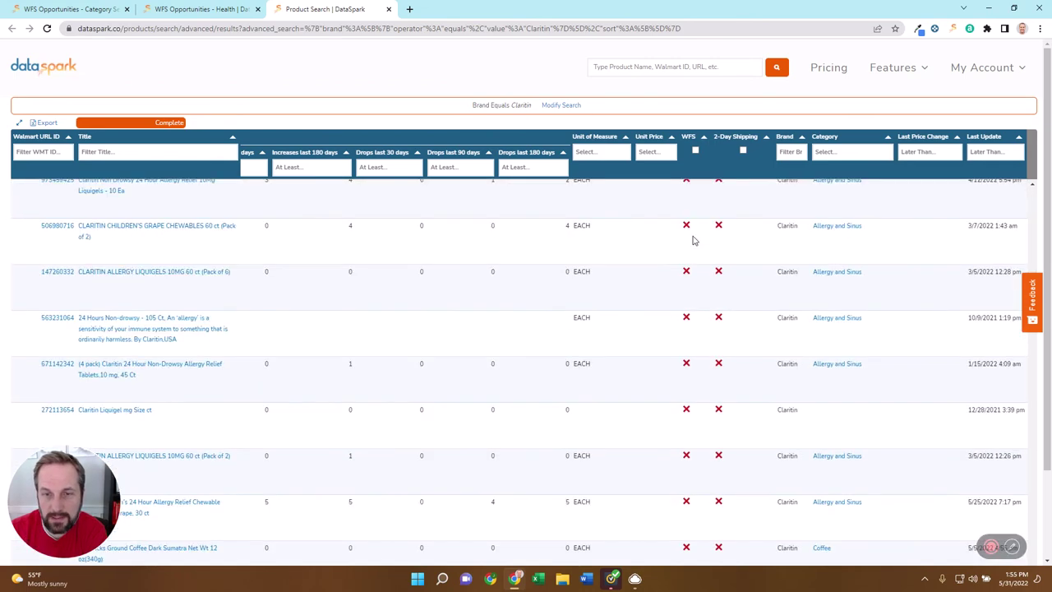
scroll(693, 240, down, 2)
scroll(693, 241, down, 2)
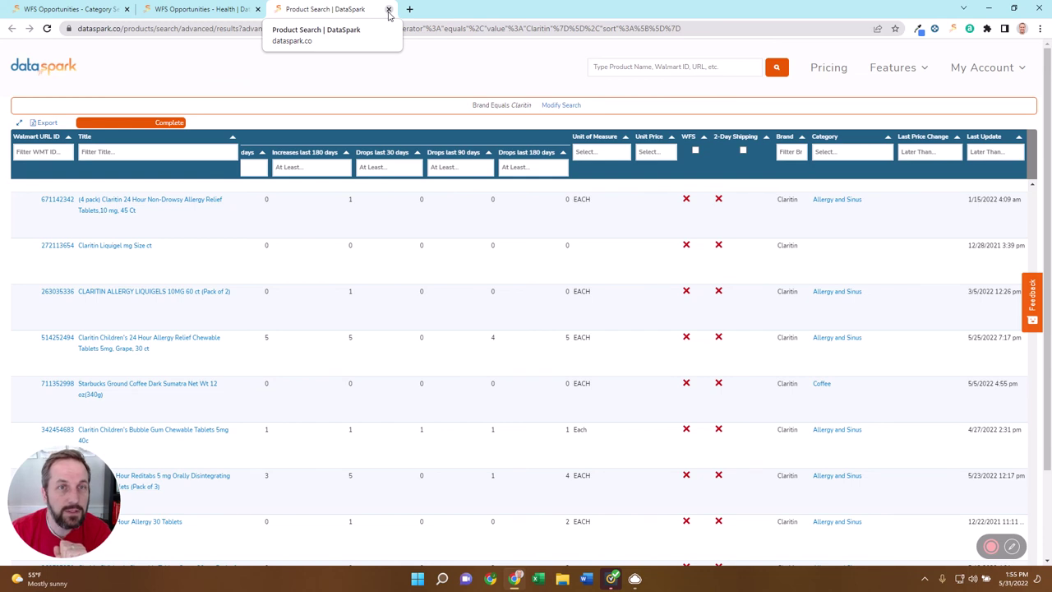
- Close the Claritin Product Search tab and scroll the Health brands table to McKesson and Nasacort
click(388, 10)
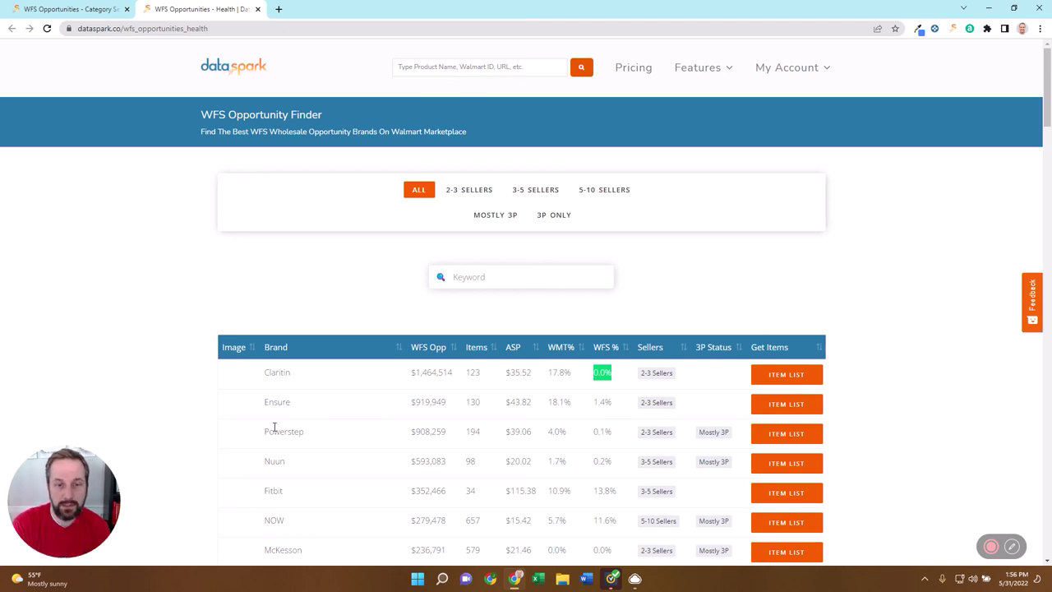
scroll(279, 429, down, 1)
scroll(351, 425, up, 1)
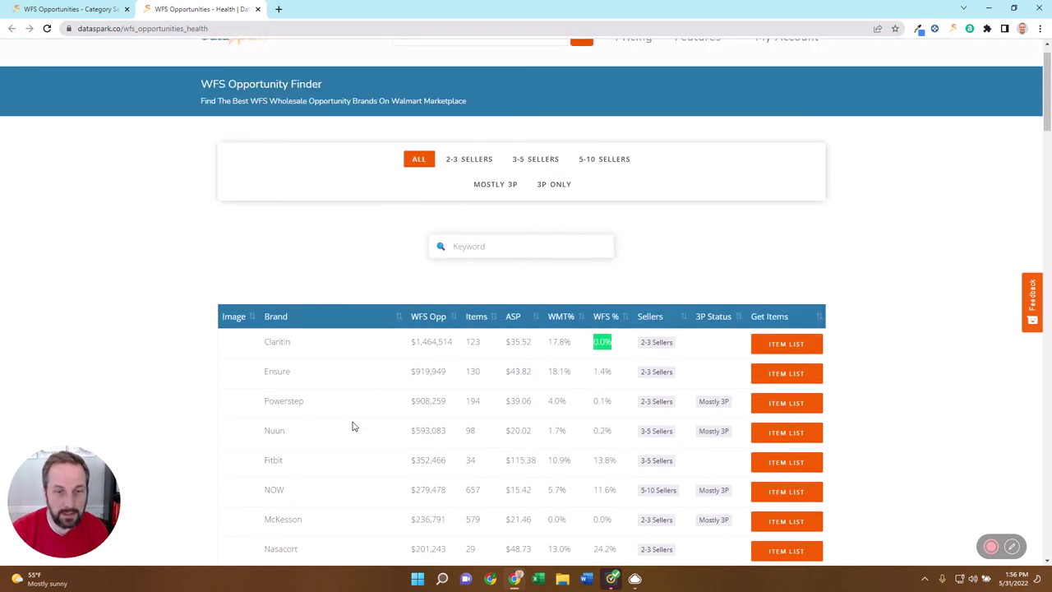
scroll(403, 407, down, 1)
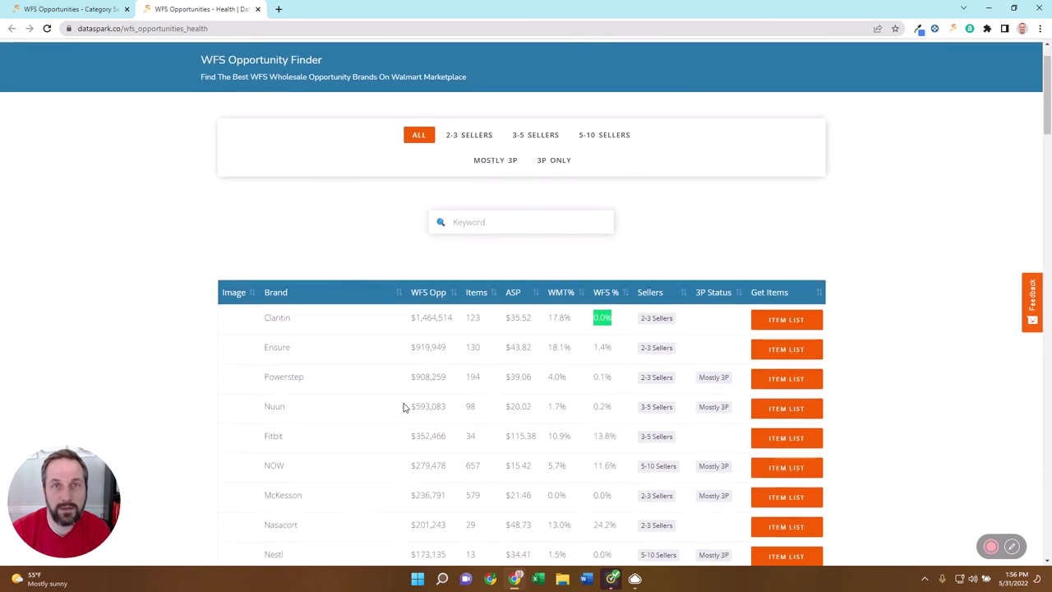